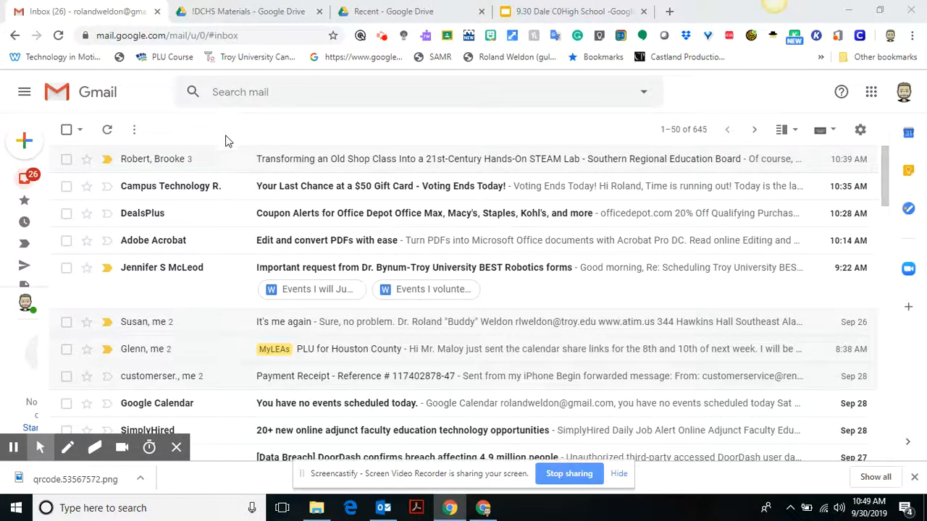
- Configure the inbox to show the Social and Promotions category tabs, and save the change
{"action": "left_click", "coordinate": [860, 132]}
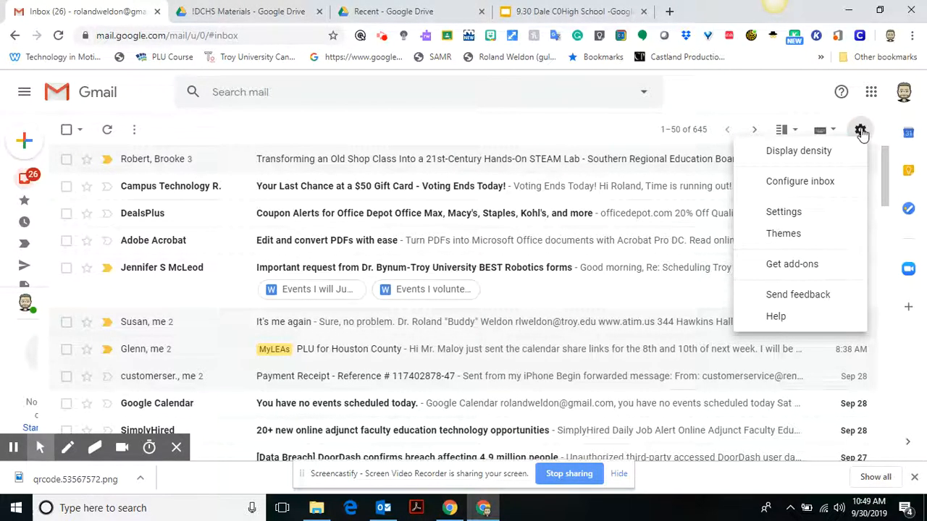
{"action": "left_click", "coordinate": [802, 181]}
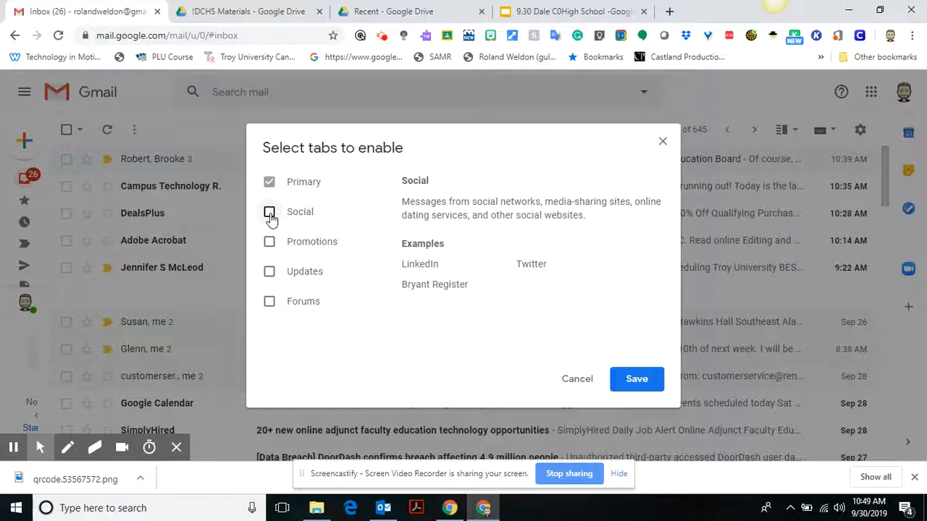
{"action": "left_click", "coordinate": [269, 213]}
{"action": "mouse_move", "coordinate": [303, 186]}
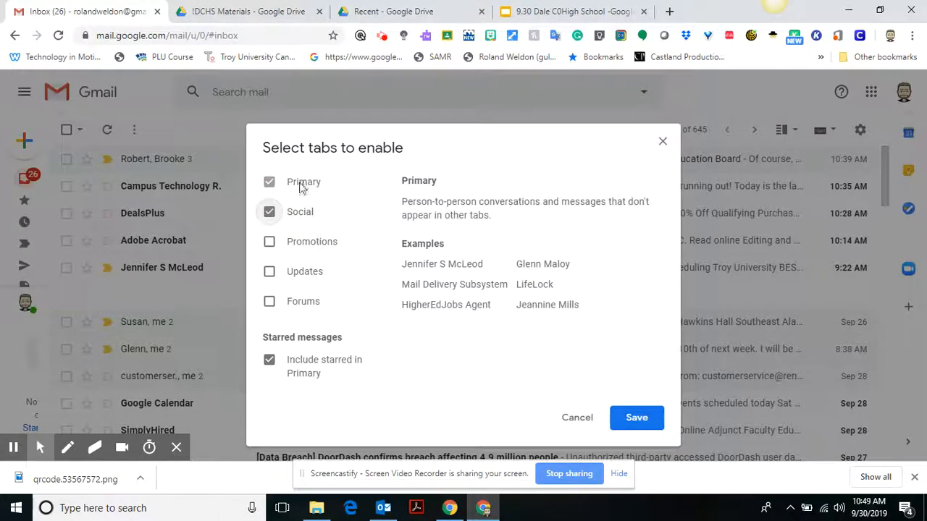
{"action": "left_click", "coordinate": [269, 241]}
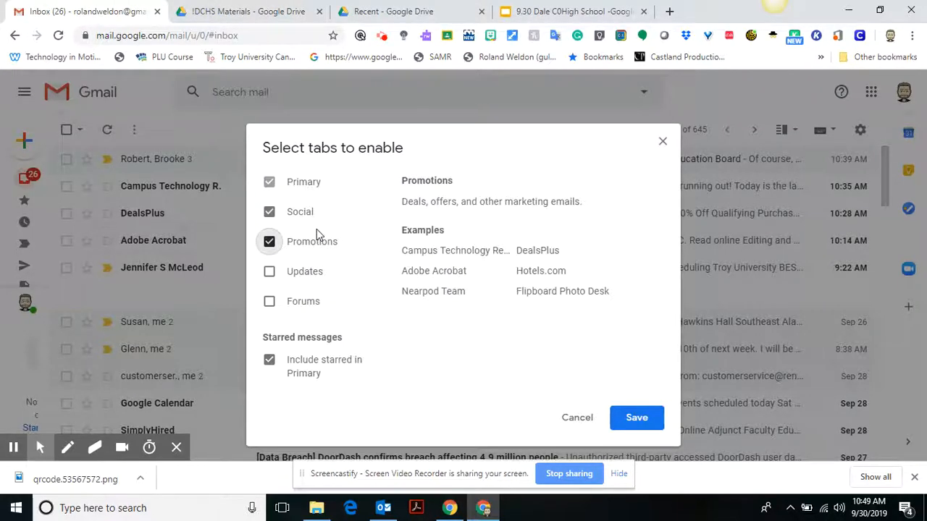
{"action": "left_click", "coordinate": [627, 419]}
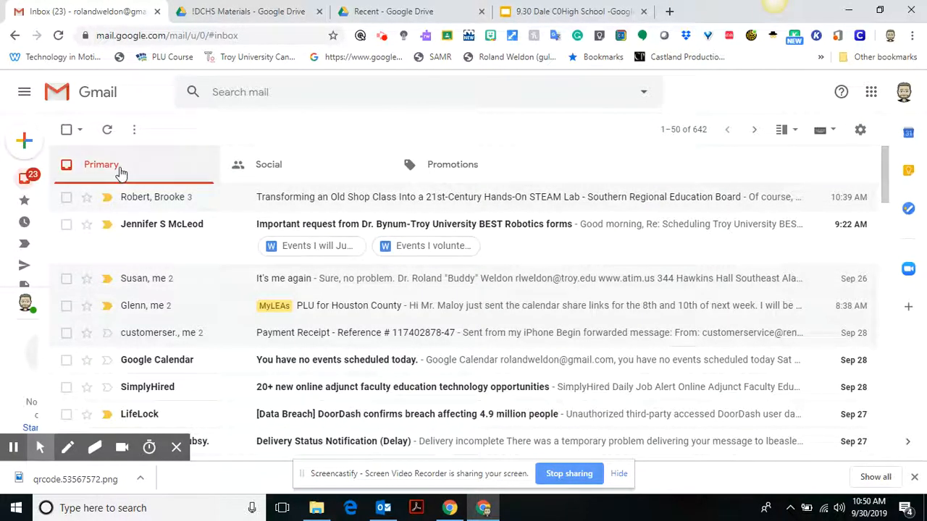
- Look through the Social and Promotions categories, and remove both ads from Social
{"action": "left_click", "coordinate": [263, 175]}
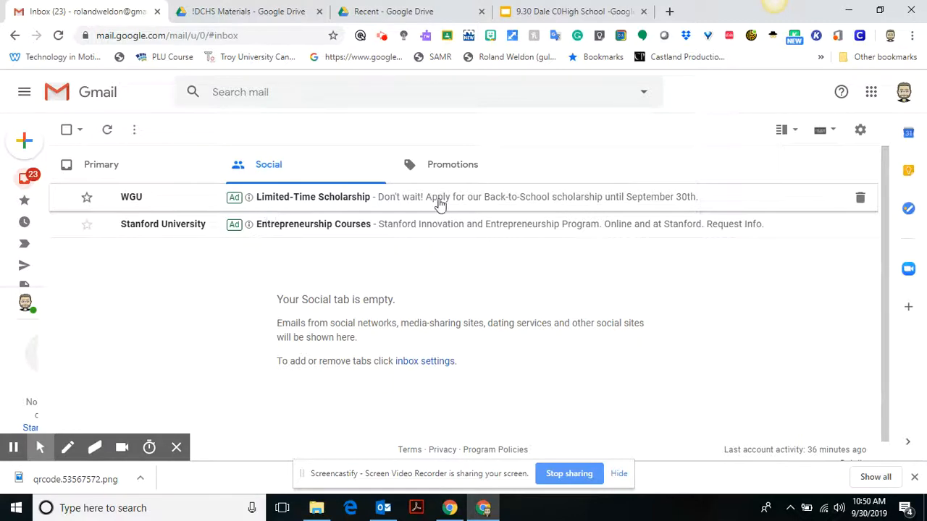
{"action": "left_click", "coordinate": [444, 166]}
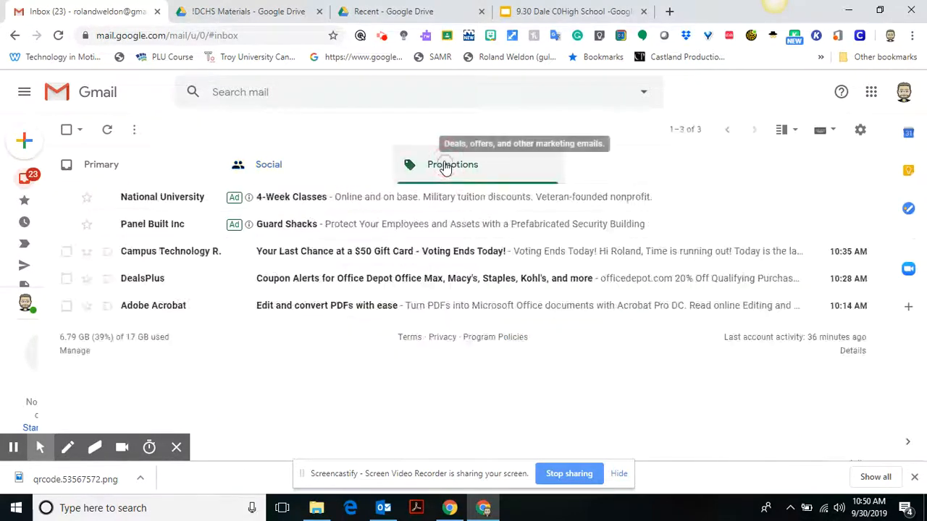
{"action": "left_click", "coordinate": [342, 166]}
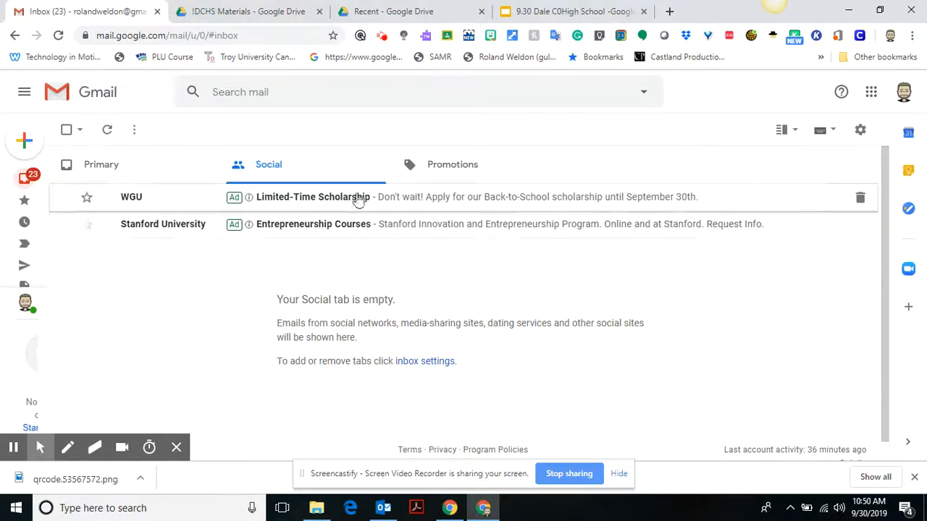
{"action": "left_click", "coordinate": [860, 198]}
{"action": "left_click", "coordinate": [860, 199]}
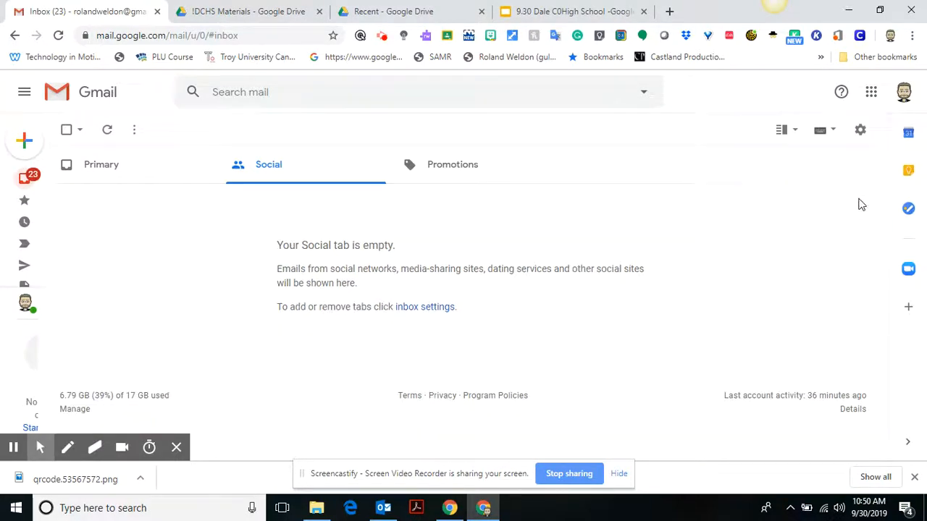
- Clear the Promotions category by removing its two ads and deleting all its emails, and return to the Primary category
{"action": "left_click", "coordinate": [455, 169]}
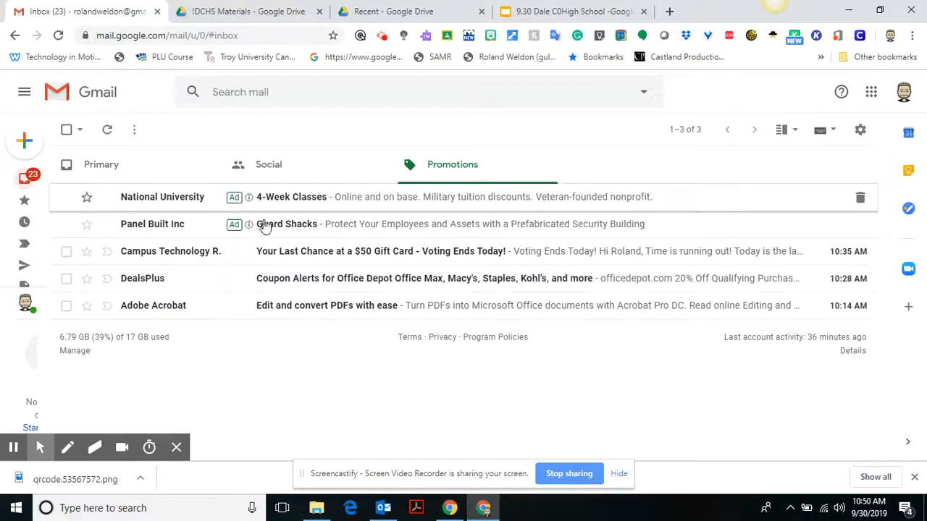
{"action": "left_click", "coordinate": [859, 198]}
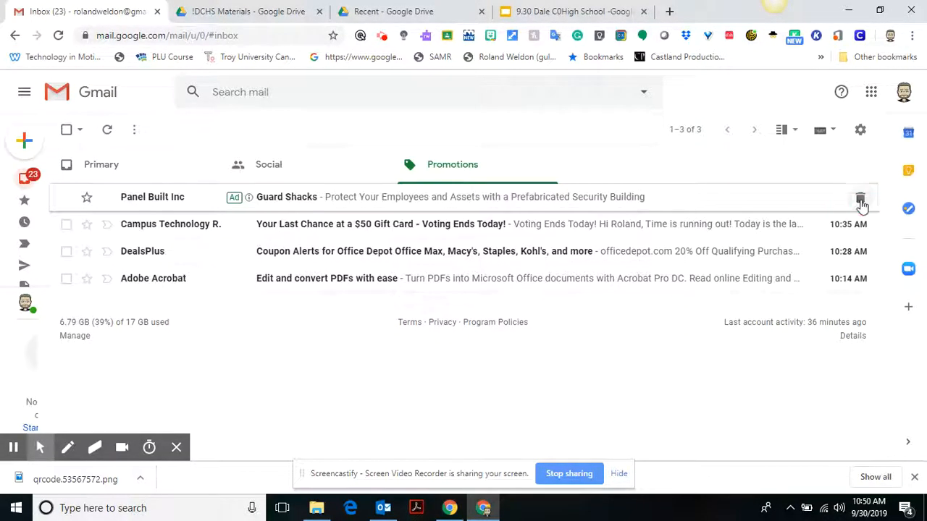
{"action": "left_click", "coordinate": [861, 201]}
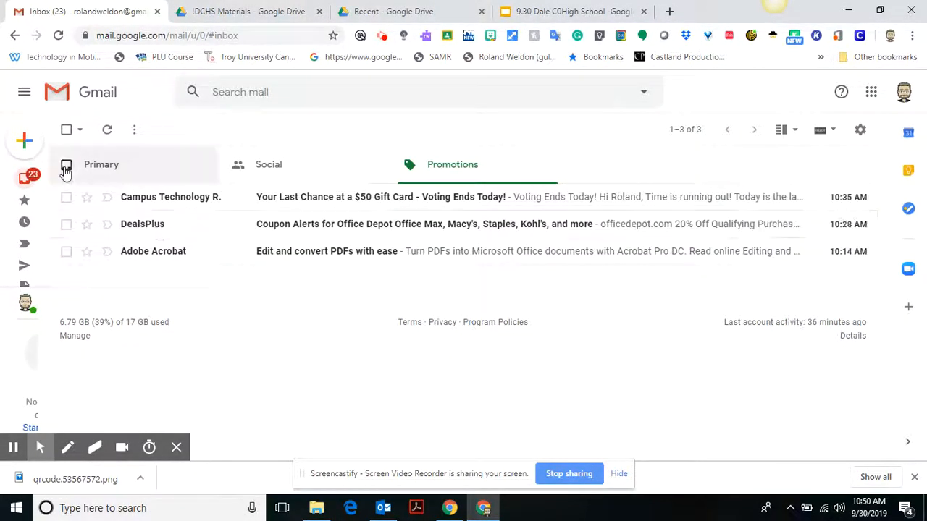
{"action": "left_click", "coordinate": [65, 130]}
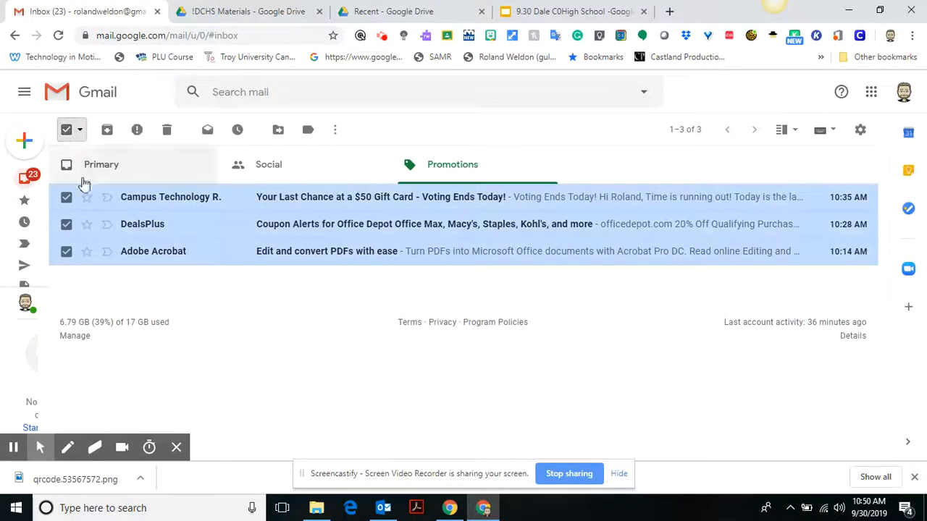
{"action": "left_click", "coordinate": [167, 133]}
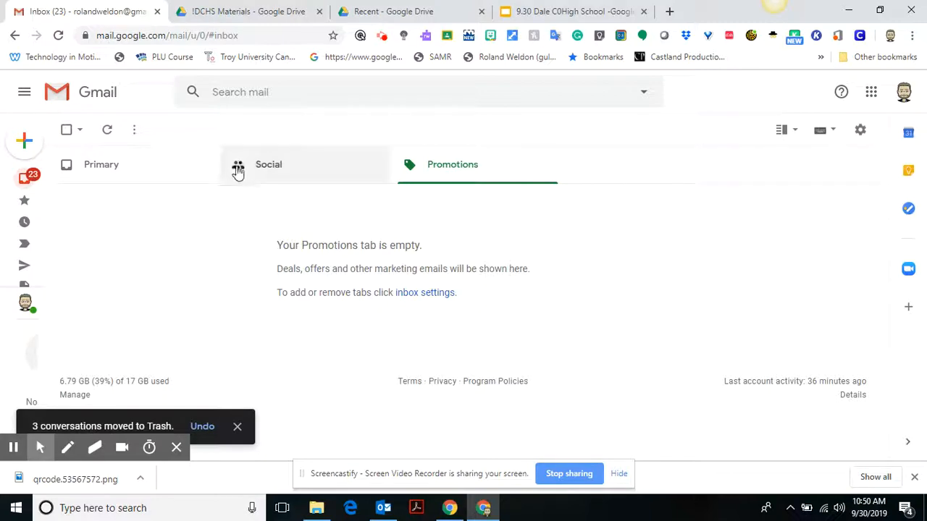
{"action": "left_click", "coordinate": [282, 161]}
{"action": "left_click", "coordinate": [120, 171]}
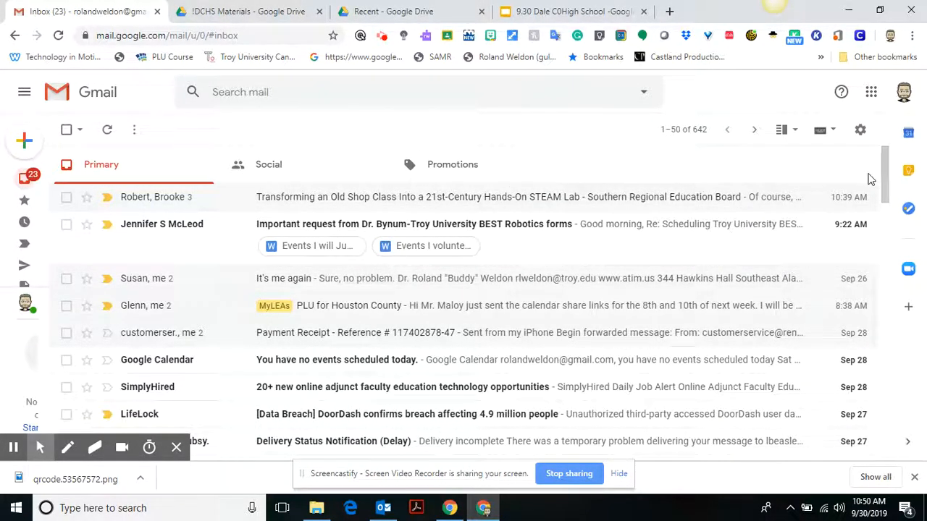
- Apply the solid black theme to the mailbox and save it
{"action": "left_click", "coordinate": [860, 132]}
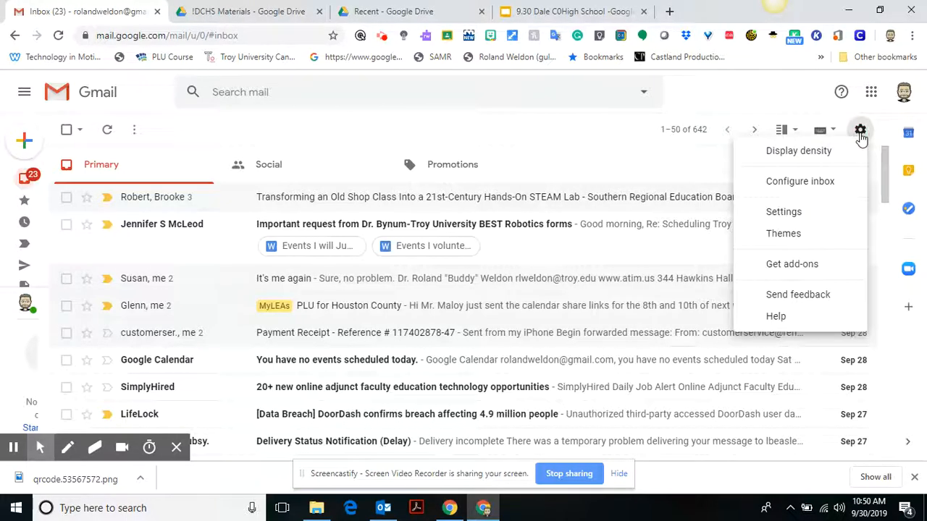
{"action": "left_click", "coordinate": [796, 239]}
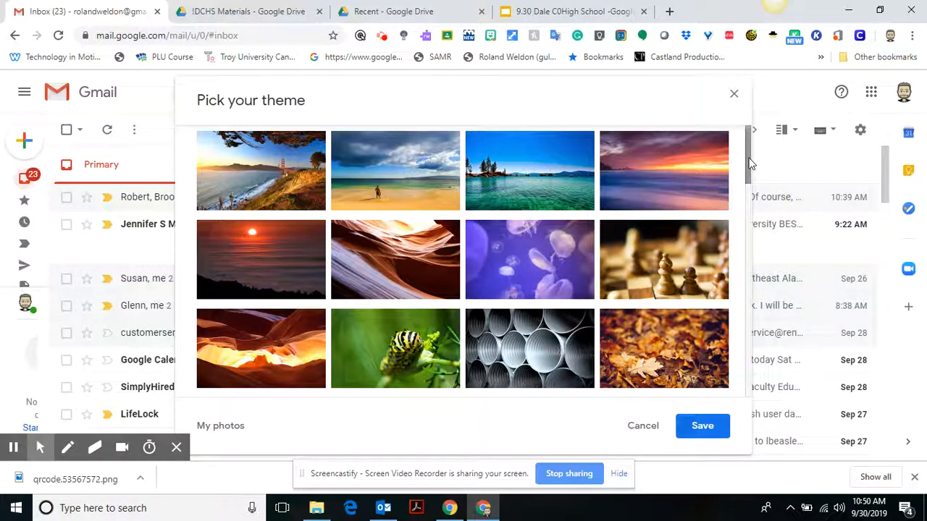
{"action": "left_click_drag", "start_coordinate": [749, 164], "coordinate": [746, 240]}
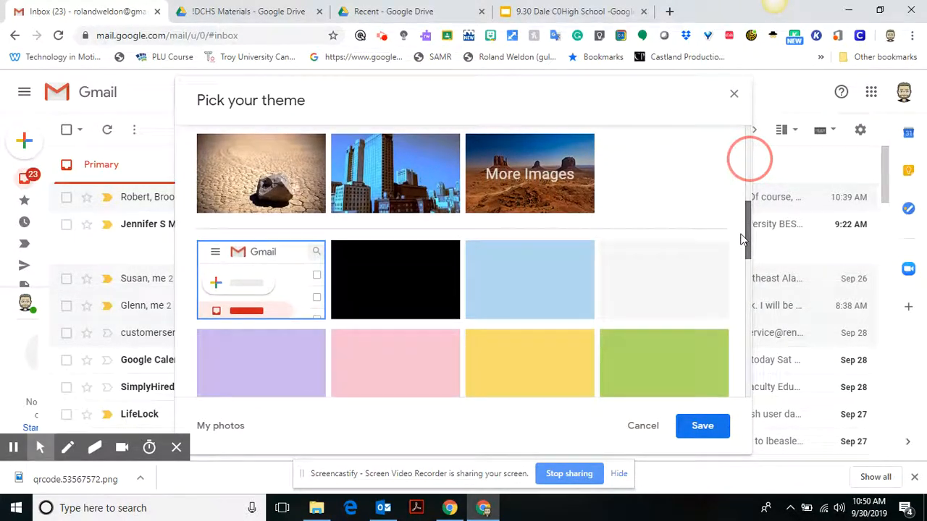
{"action": "left_click", "coordinate": [391, 278]}
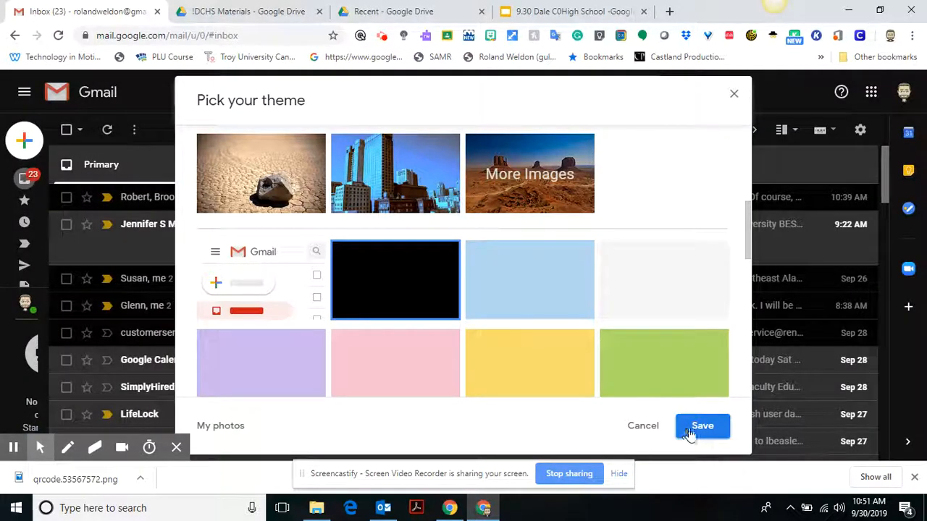
{"action": "left_click", "coordinate": [696, 431]}
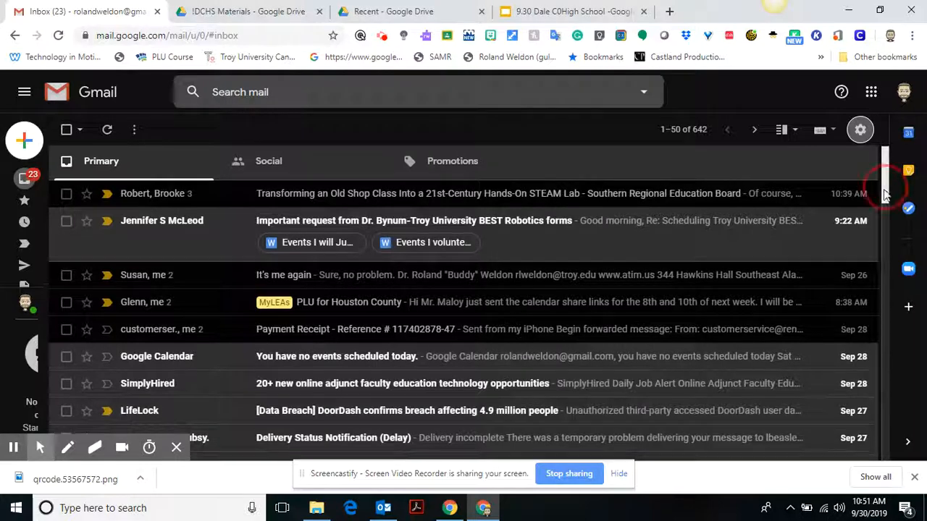
{"action": "mouse_move", "coordinate": [883, 189]}
{"action": "left_mouse_down"}
{"action": "mouse_move", "coordinate": [883, 212]}
{"action": "mouse_move", "coordinate": [884, 181]}
{"action": "mouse_move", "coordinate": [873, 180]}
{"action": "left_mouse_up"}
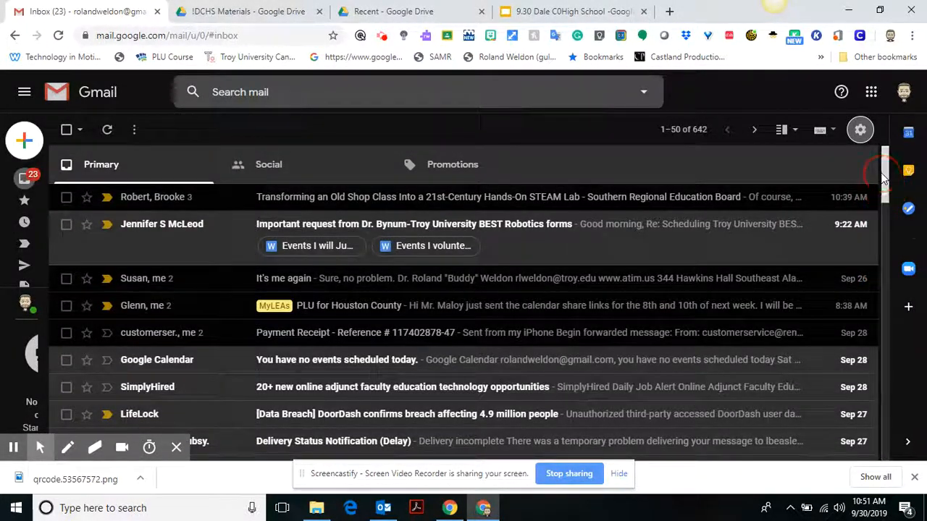
- Preview the Comfortable and Compact display densities, and confirm the Default view
{"action": "left_click", "coordinate": [860, 131]}
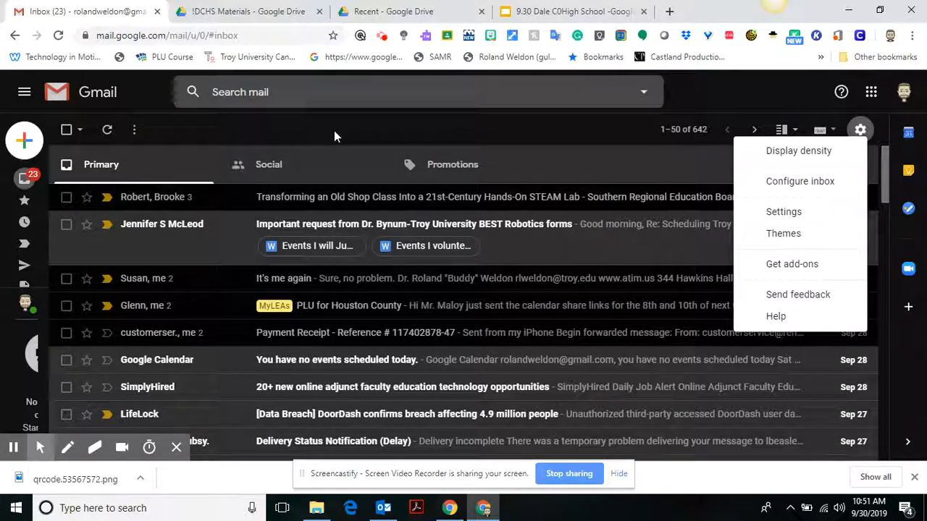
{"action": "left_click", "coordinate": [787, 156]}
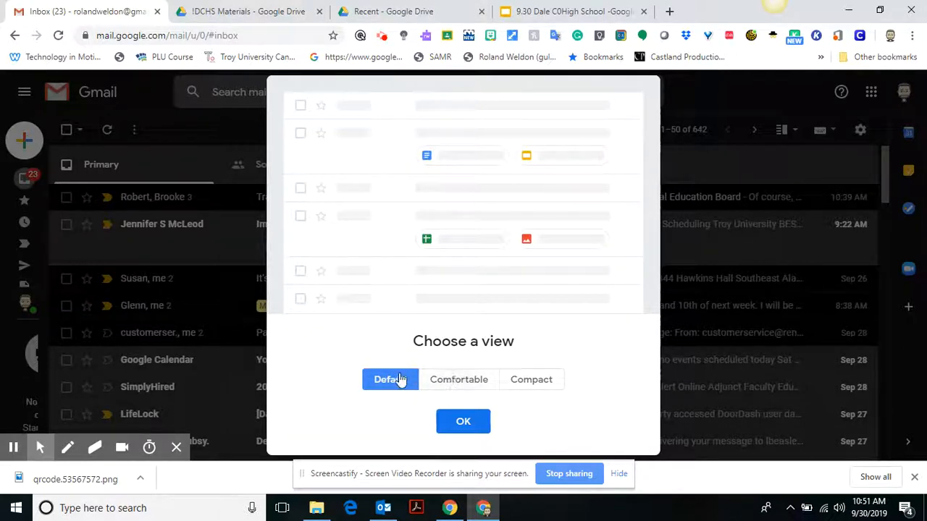
{"action": "left_click", "coordinate": [456, 382]}
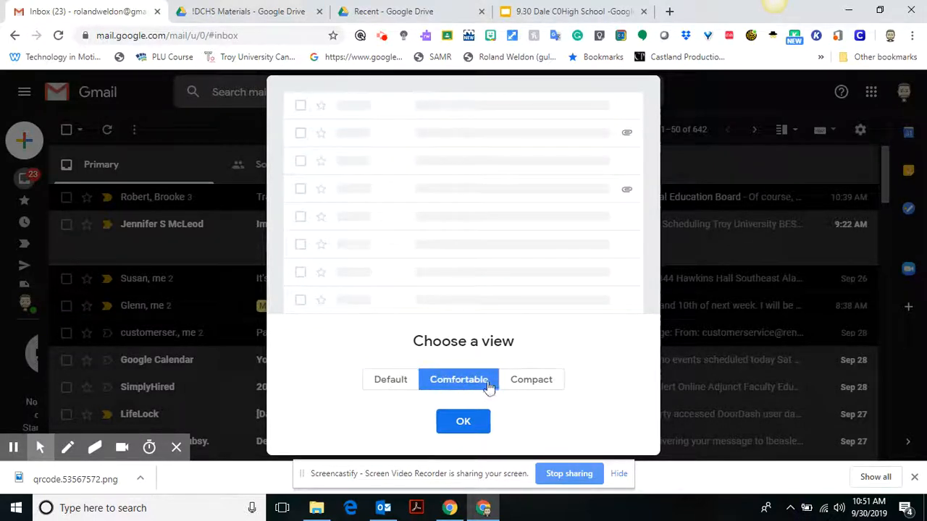
{"action": "left_click", "coordinate": [531, 383]}
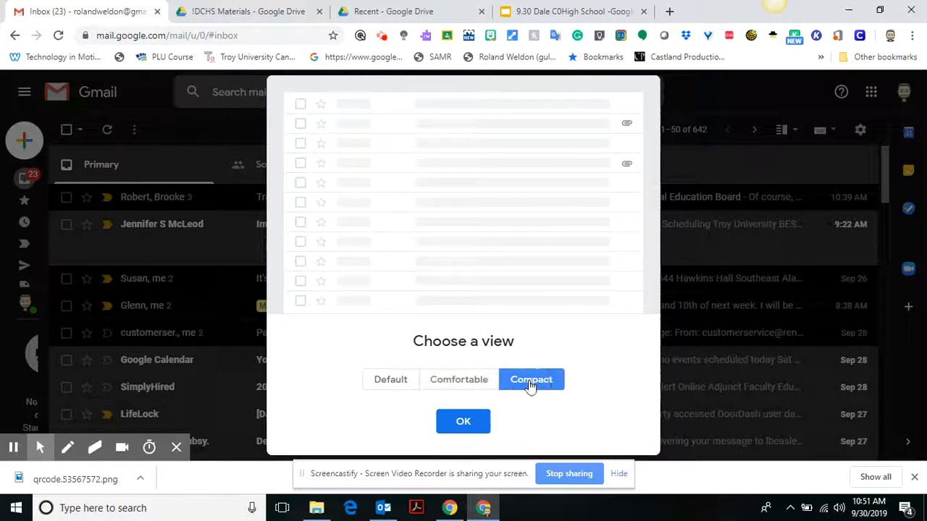
{"action": "left_click", "coordinate": [460, 381]}
{"action": "left_click", "coordinate": [389, 382]}
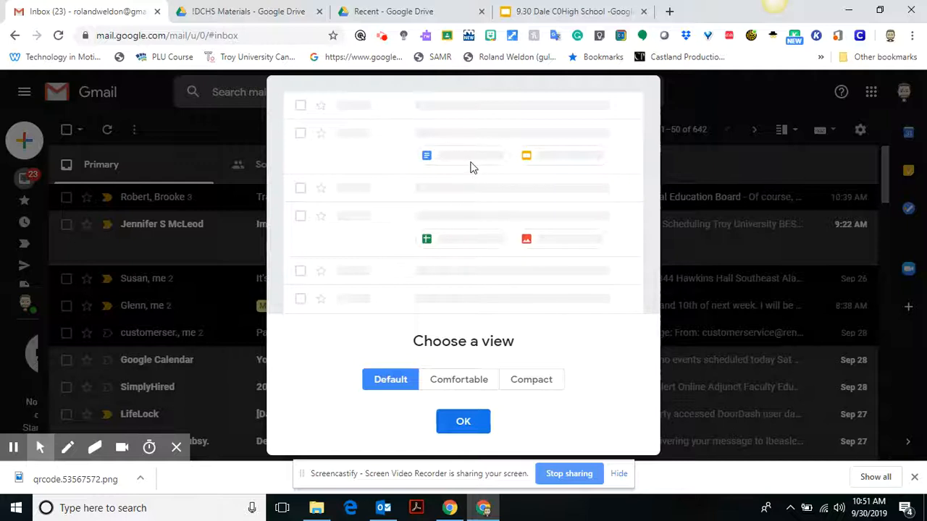
{"action": "left_click", "coordinate": [459, 424]}
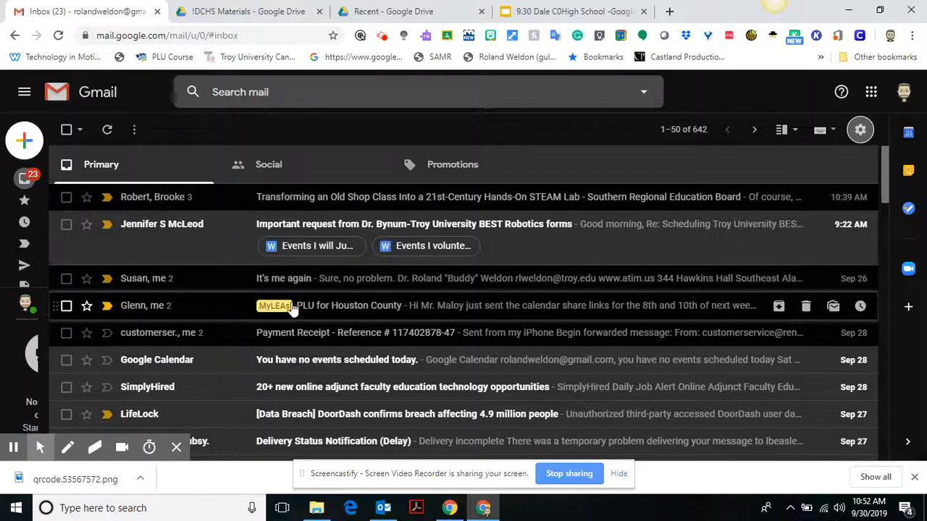
- Create a new label named Rent for the Payment Receipt email and apply it to that conversation
{"action": "mouse_move", "coordinate": [45, 201]}
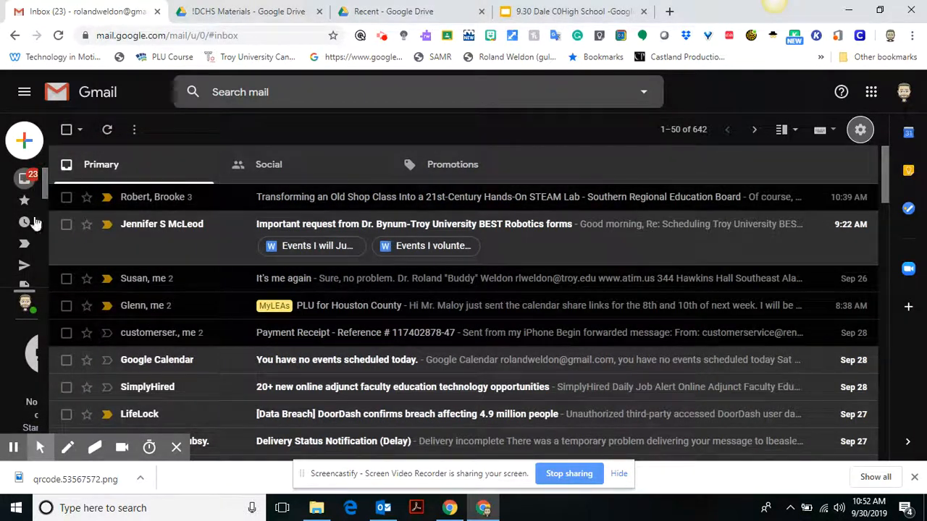
{"action": "mouse_move", "coordinate": [34, 223]}
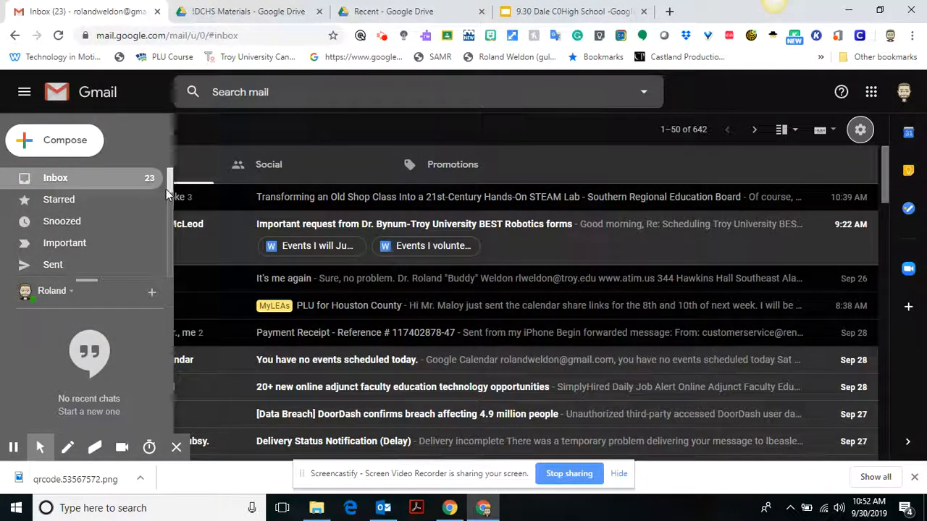
{"action": "left_click_drag", "start_coordinate": [166, 189], "coordinate": [170, 252]}
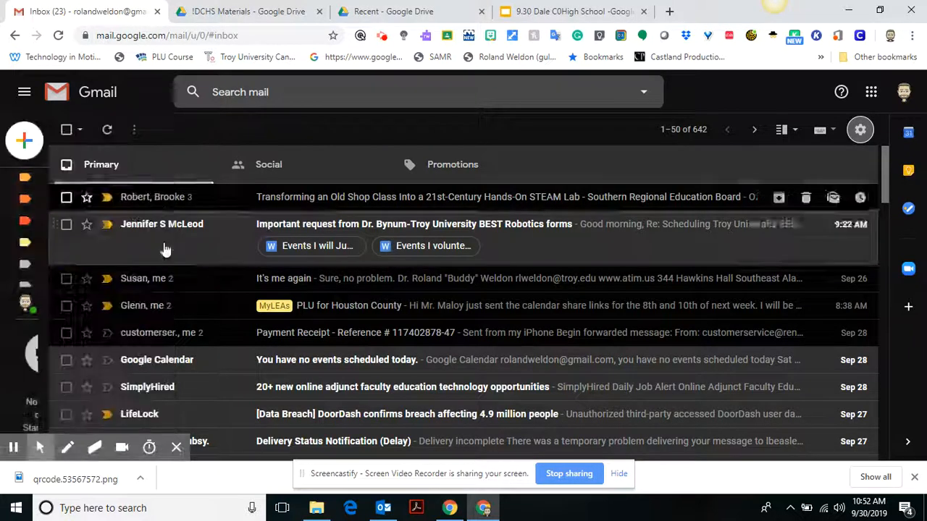
{"action": "left_click", "coordinate": [66, 334]}
{"action": "mouse_move", "coordinate": [194, 338]}
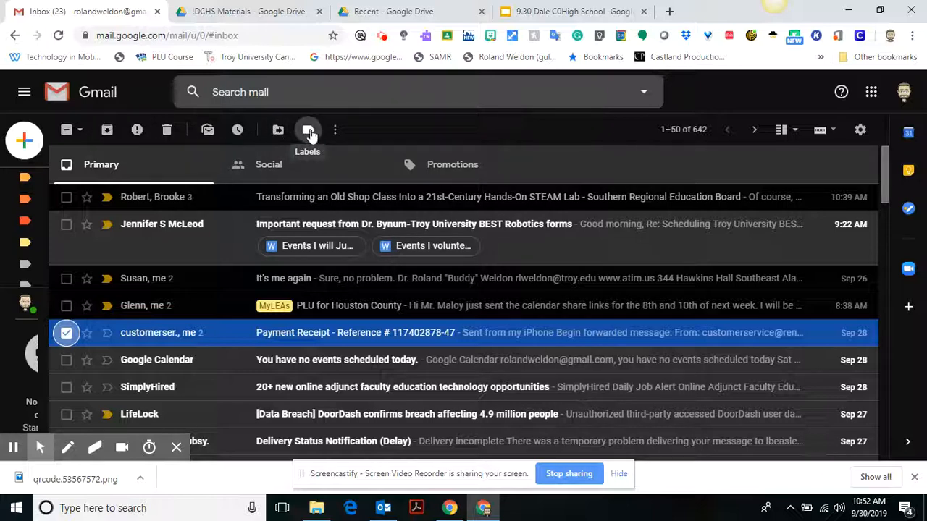
{"action": "left_click", "coordinate": [66, 332]}
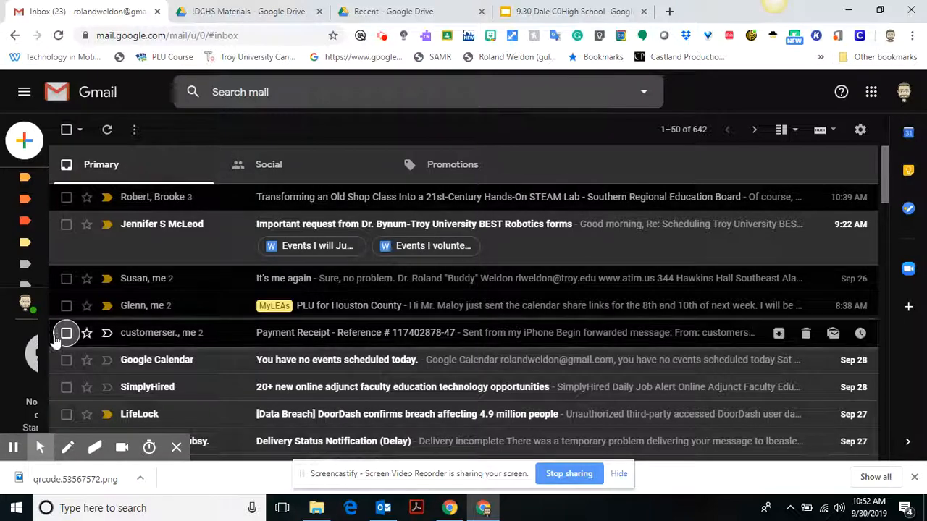
{"action": "left_click", "coordinate": [66, 333]}
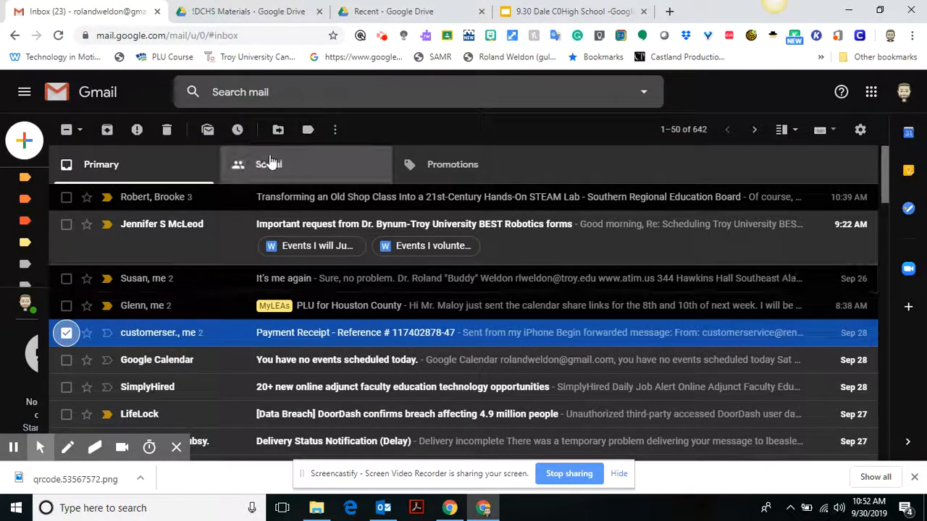
{"action": "left_click", "coordinate": [308, 132]}
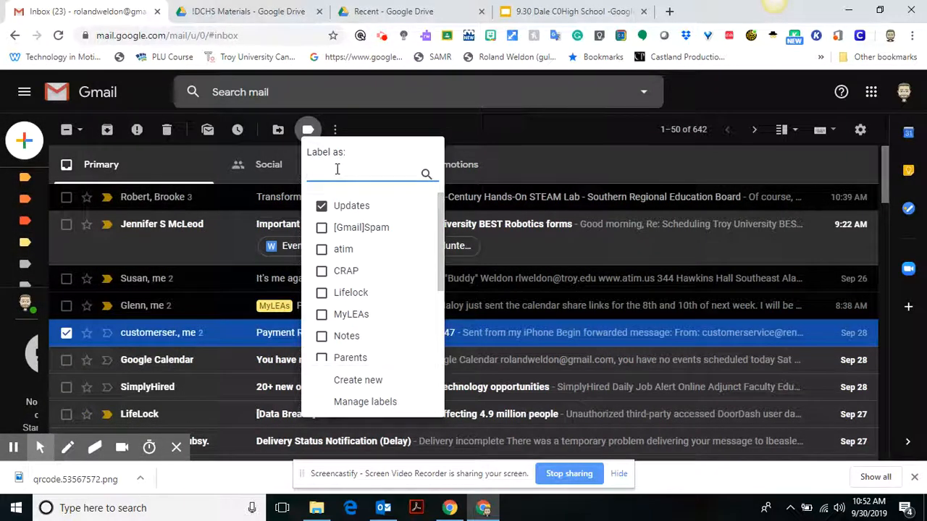
{"action": "type", "text": "Rent"}
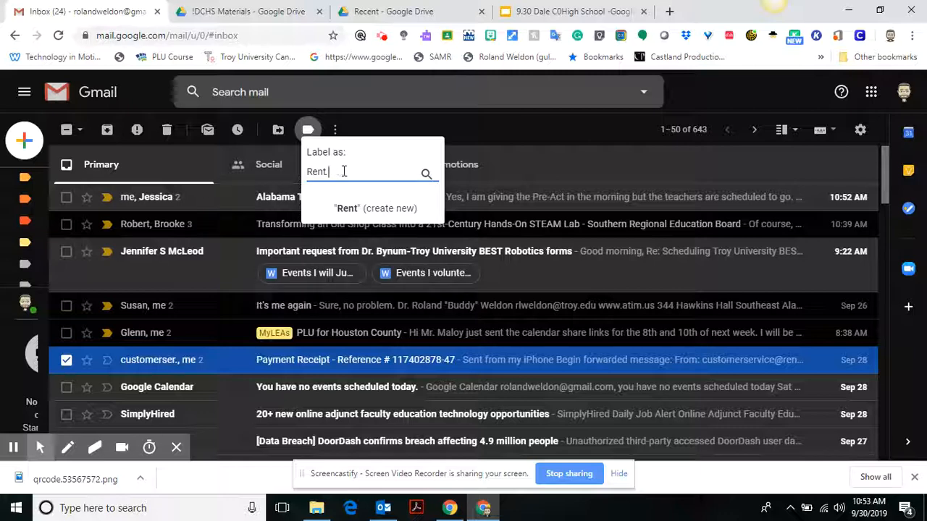
{"action": "left_click", "coordinate": [354, 209]}
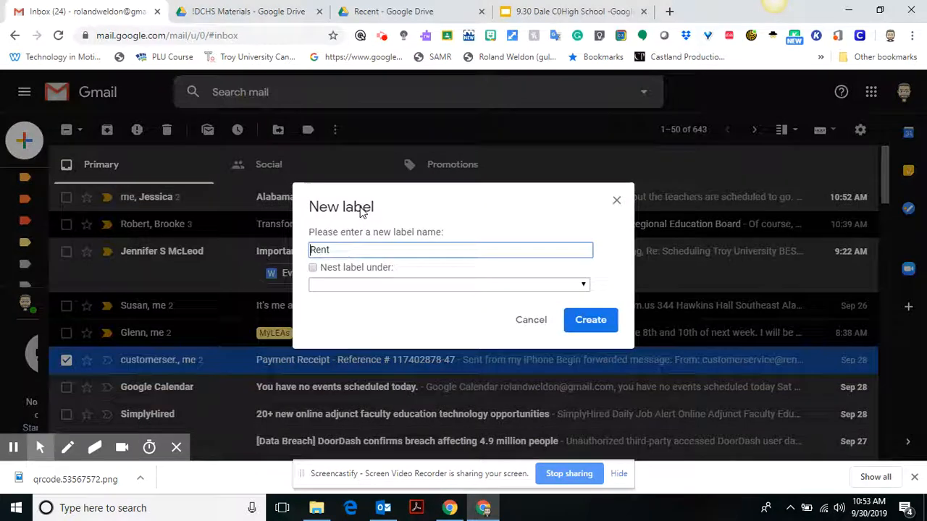
{"action": "left_click", "coordinate": [590, 330]}
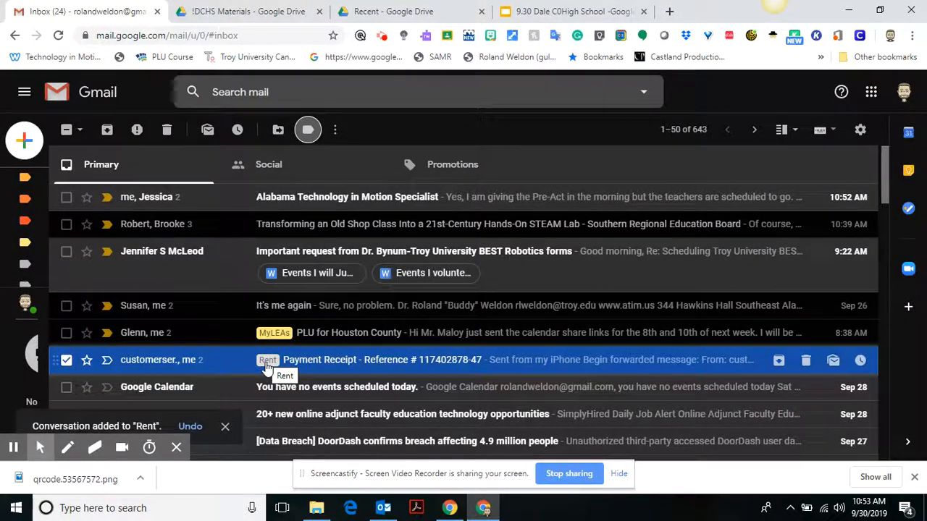
- Set the color of the Rent label to dark green
{"action": "mouse_move", "coordinate": [26, 273]}
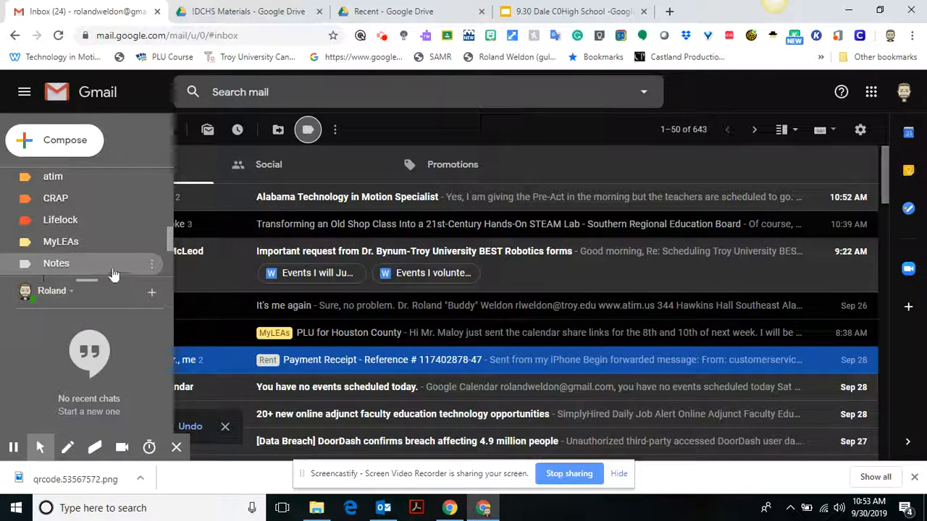
{"action": "left_click_drag", "start_coordinate": [169, 241], "coordinate": [166, 262]}
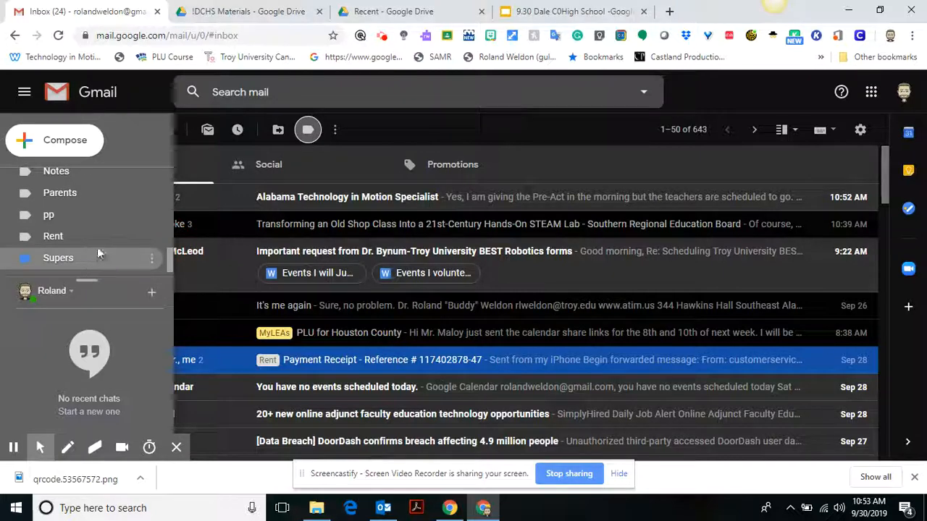
{"action": "left_click", "coordinate": [152, 240]}
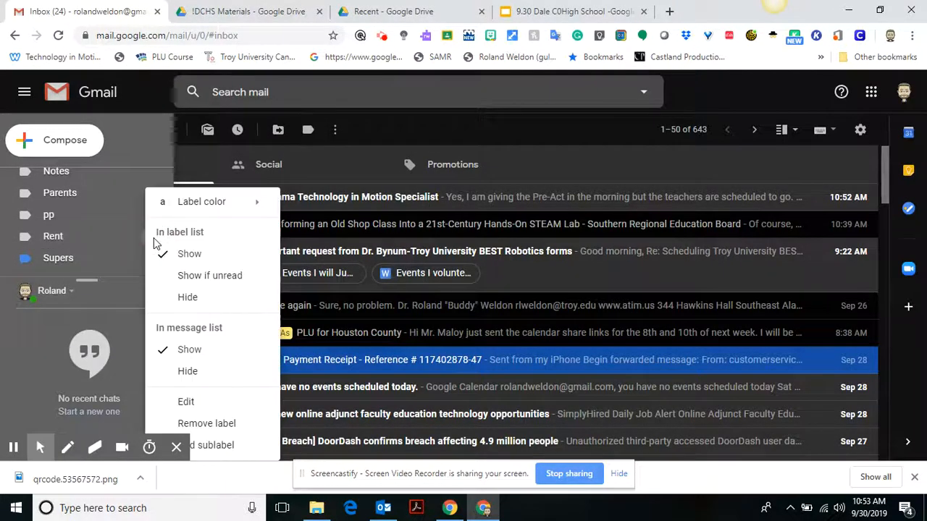
{"action": "mouse_move", "coordinate": [231, 202]}
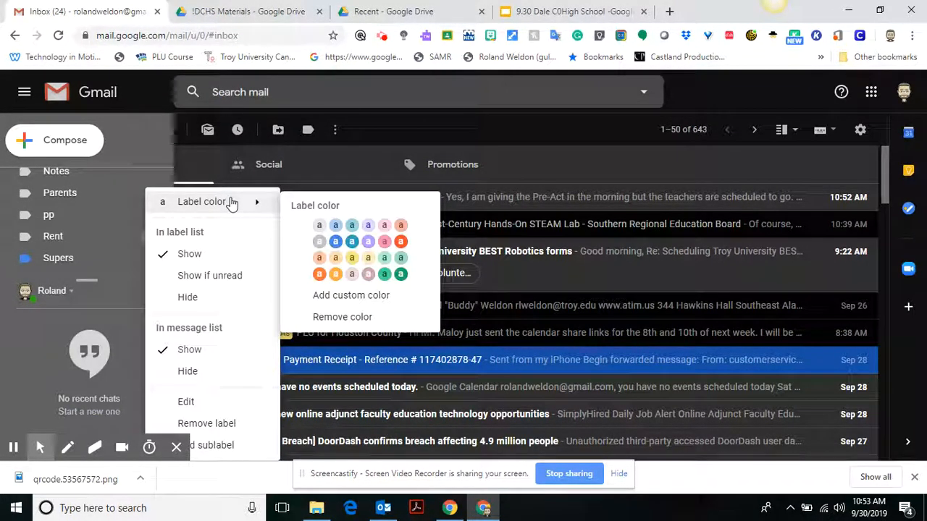
{"action": "left_click", "coordinate": [396, 279]}
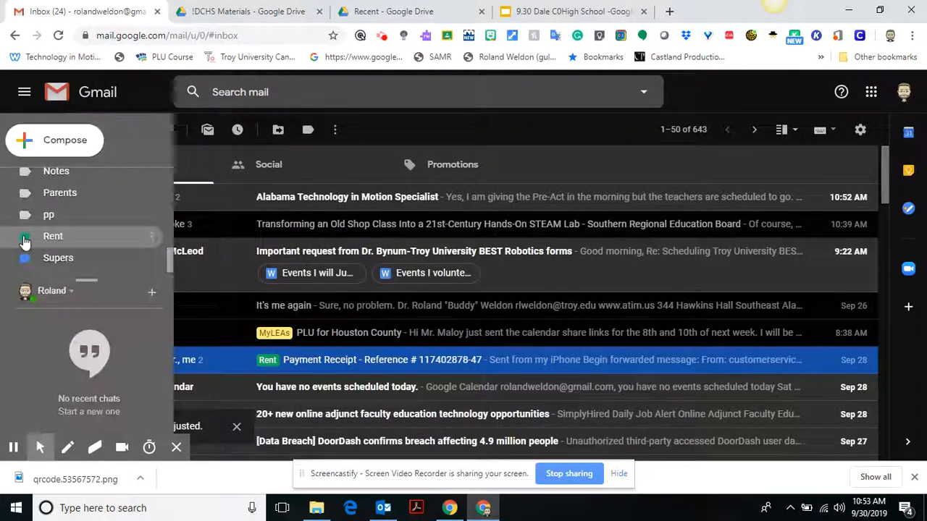
- View the emails filed under the Rent label, and return to the inbox
{"action": "left_click", "coordinate": [43, 238]}
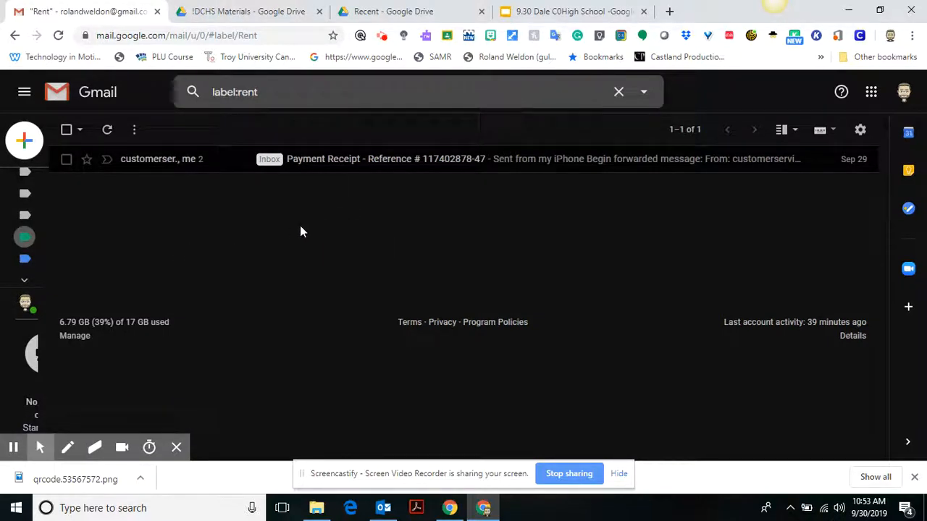
{"action": "mouse_move", "coordinate": [146, 167]}
{"action": "mouse_move", "coordinate": [58, 234]}
{"action": "scroll", "coordinate": [166, 246], "scroll_direction": "up", "scroll_amount": 5}
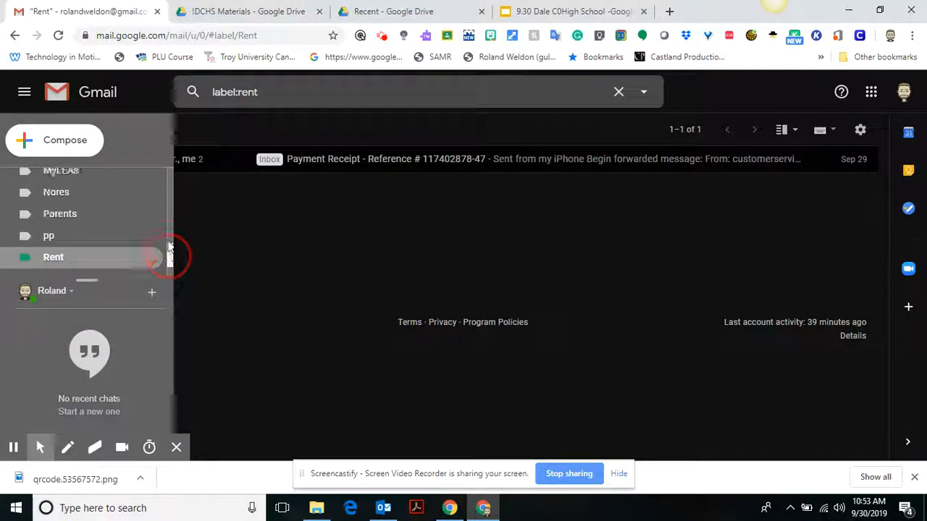
{"action": "left_click", "coordinate": [80, 177]}
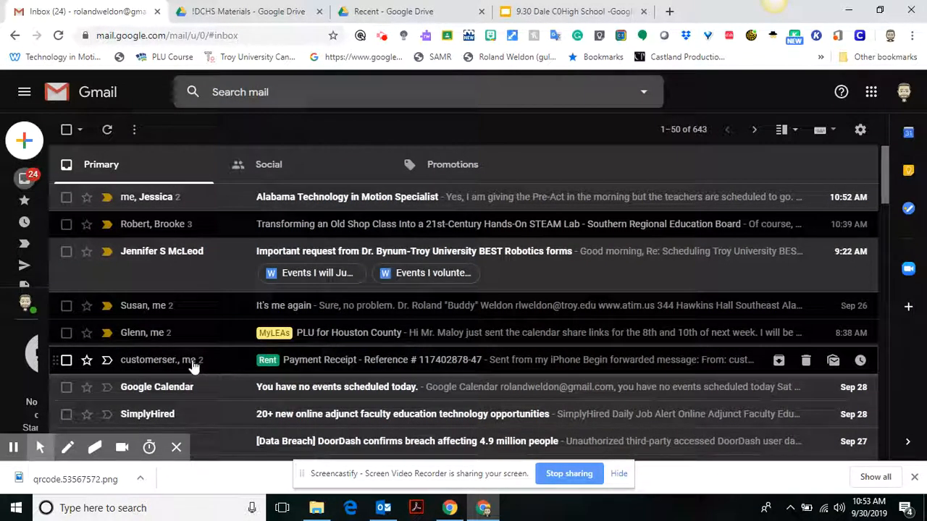
{"action": "mouse_move", "coordinate": [23, 287]}
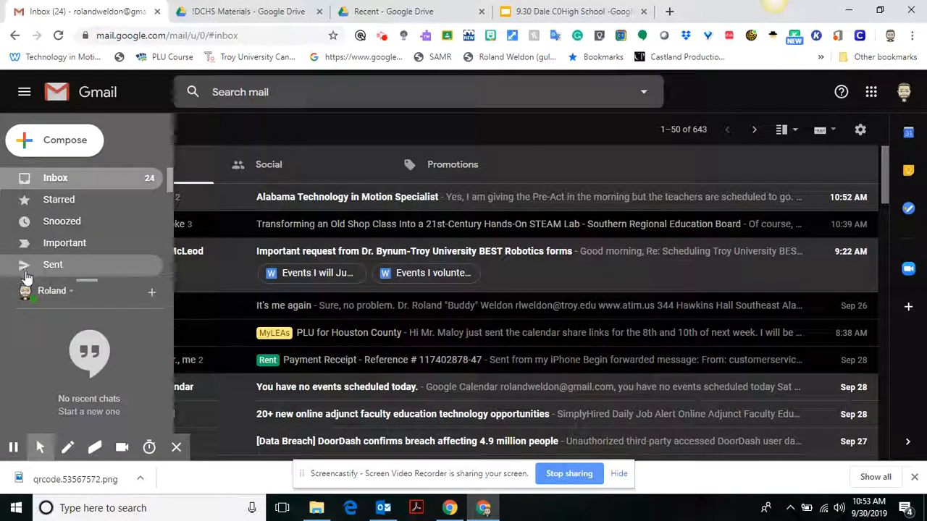